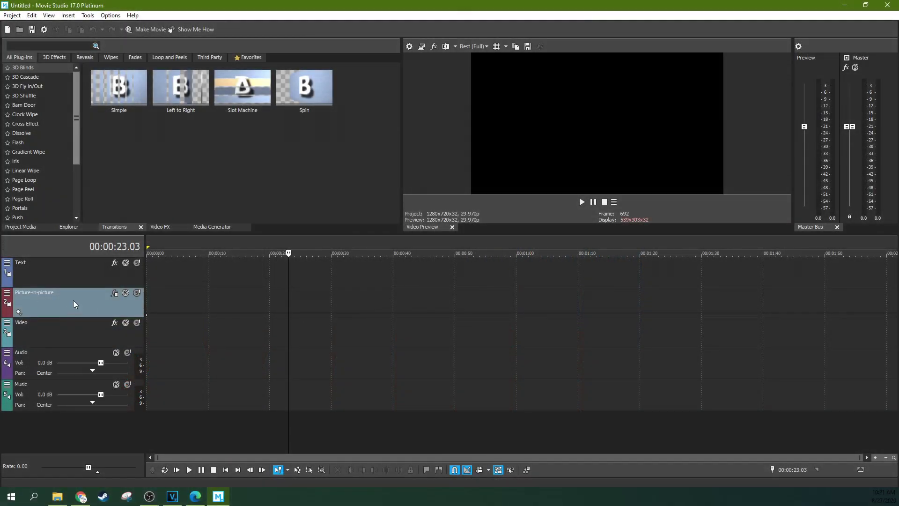
Delete the Picture-in-picture track, select the Video track and show the empty Project Media list.
{"action": "key", "text": "Delete"}
{"action": "left_click", "coordinate": [191, 312]}
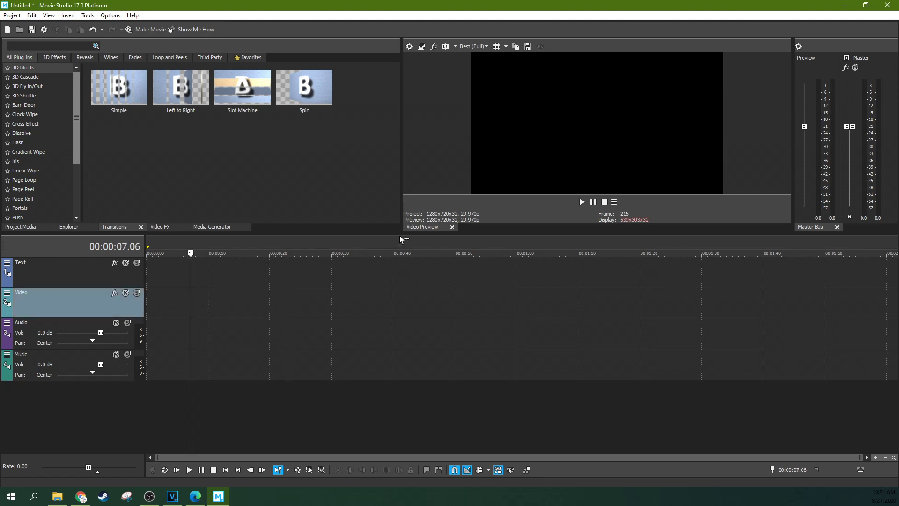
{"action": "left_click", "coordinate": [23, 227]}
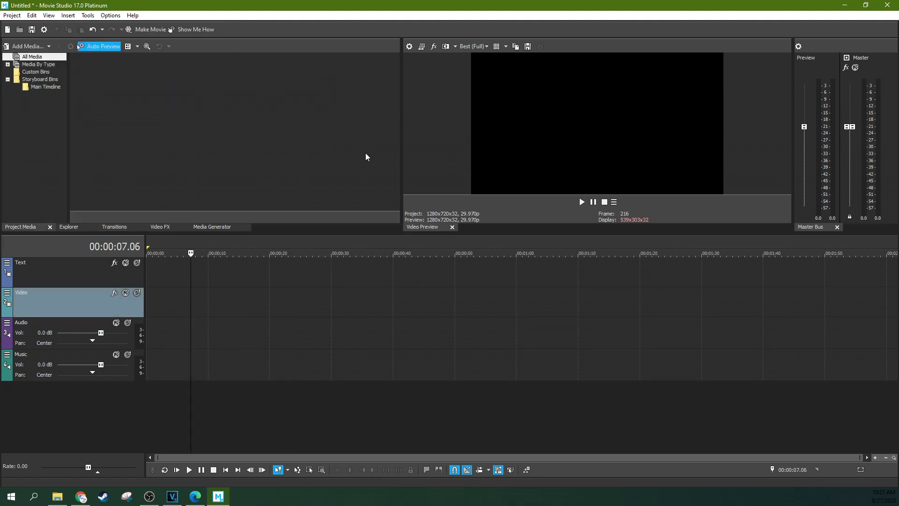
{"action": "left_click", "coordinate": [81, 496]}
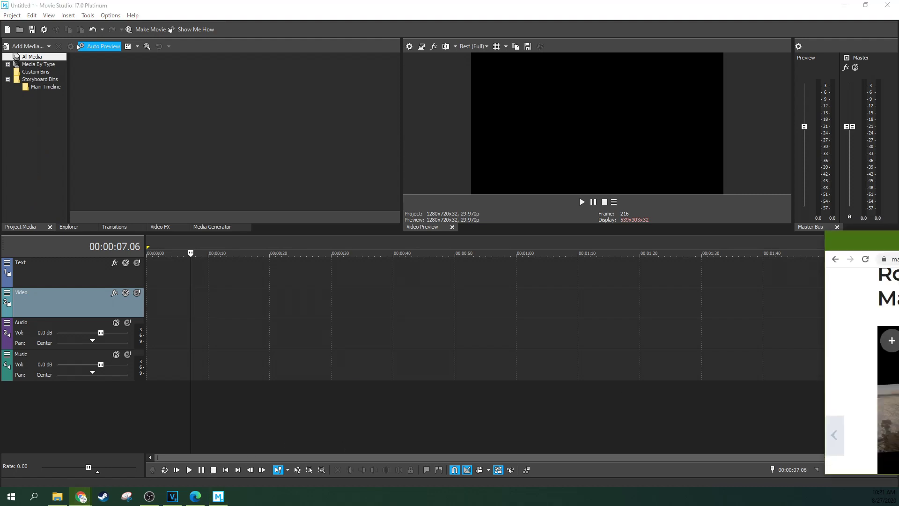
Download the original 29177 × 7114 Murray Buttes panorama as PIA20765 (2).jpg and unmaximize Chrome.
{"action": "scroll", "coordinate": [515, 233], "scroll_direction": "down", "scroll_amount": 3}
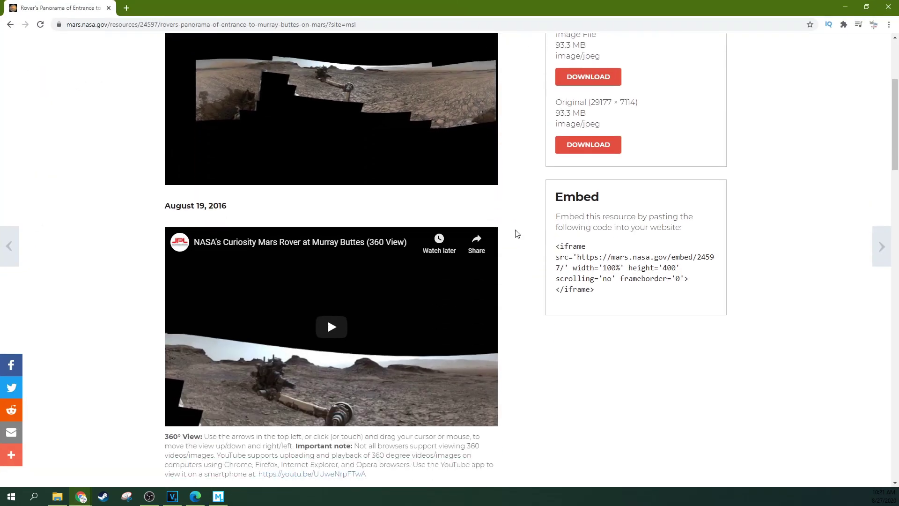
{"action": "scroll", "coordinate": [516, 240], "scroll_direction": "up", "scroll_amount": 3}
{"action": "scroll", "coordinate": [382, 204], "scroll_direction": "up", "scroll_amount": 1}
{"action": "scroll", "coordinate": [382, 204], "scroll_direction": "up", "scroll_amount": 5}
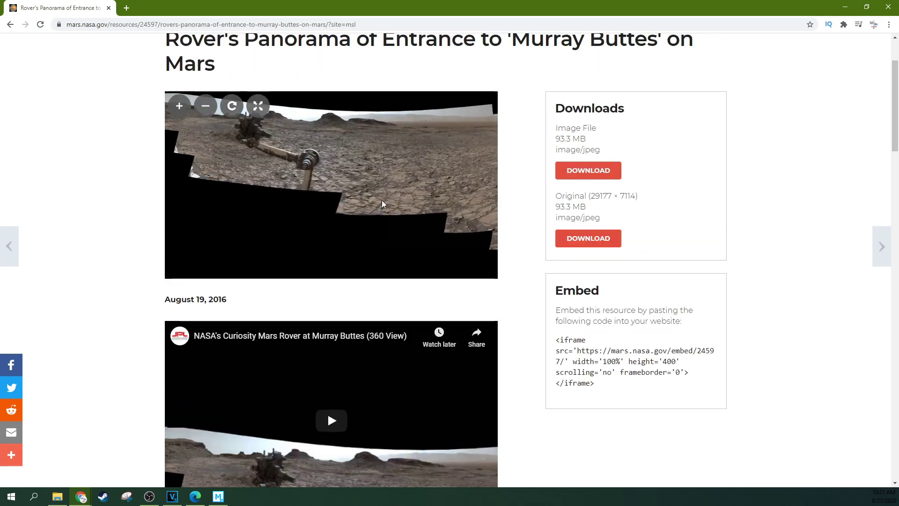
{"action": "scroll", "coordinate": [253, 179], "scroll_direction": "down", "scroll_amount": 2}
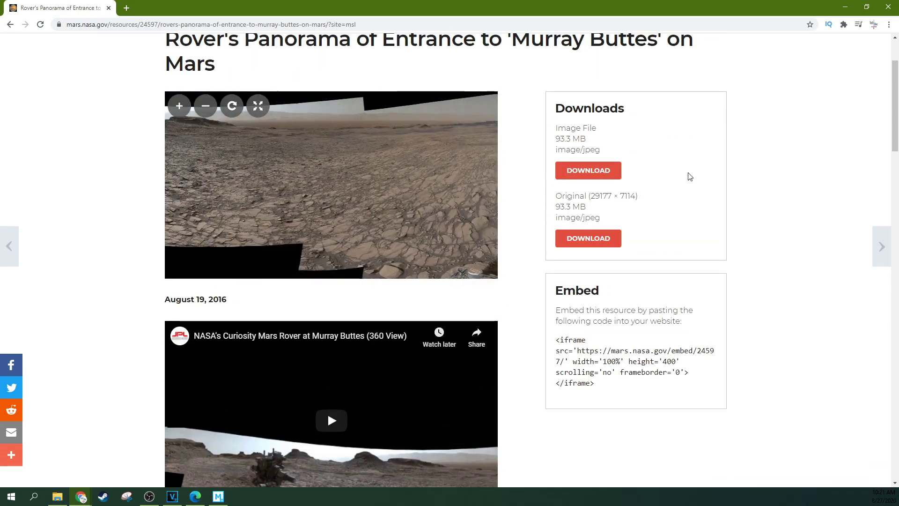
{"action": "left_click_drag", "start_coordinate": [253, 178], "coordinate": [341, 201]}
{"action": "scroll", "coordinate": [274, 186], "scroll_direction": "up", "scroll_amount": 2}
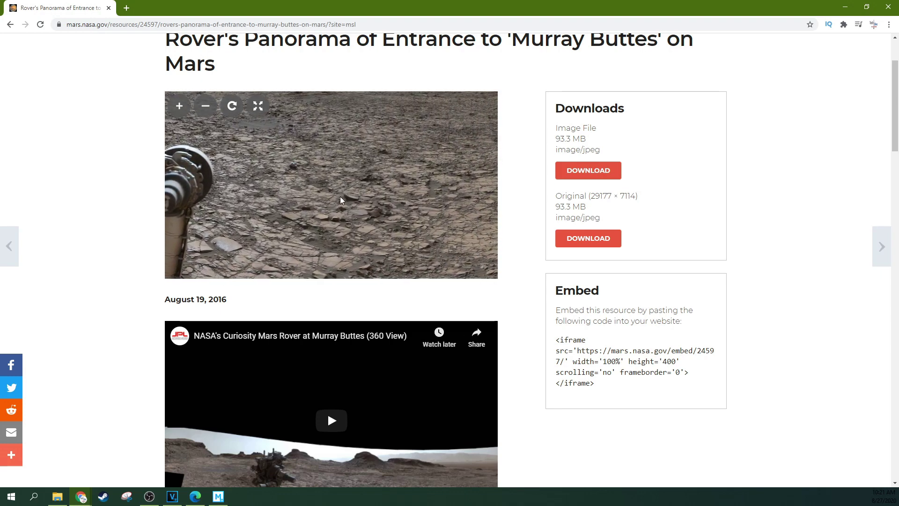
{"action": "left_click", "coordinate": [590, 234]}
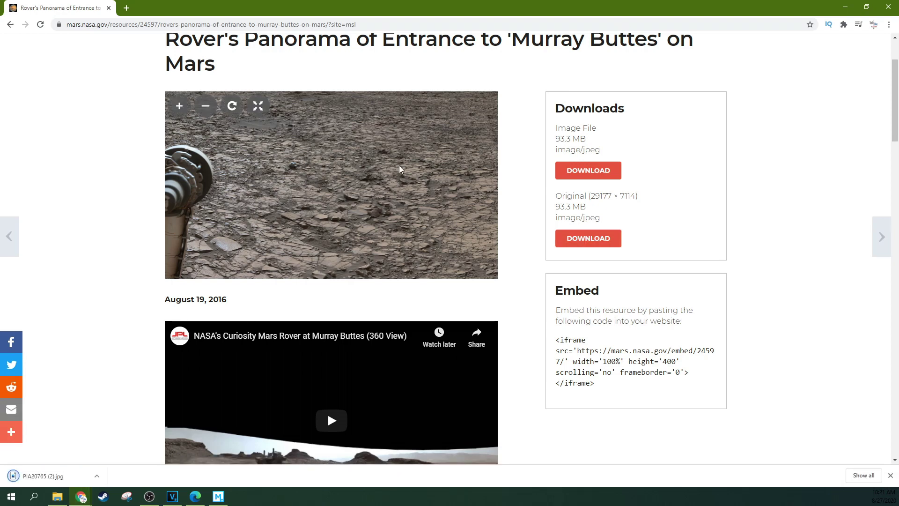
{"action": "left_click_drag", "start_coordinate": [319, 7], "coordinate": [577, 88]}
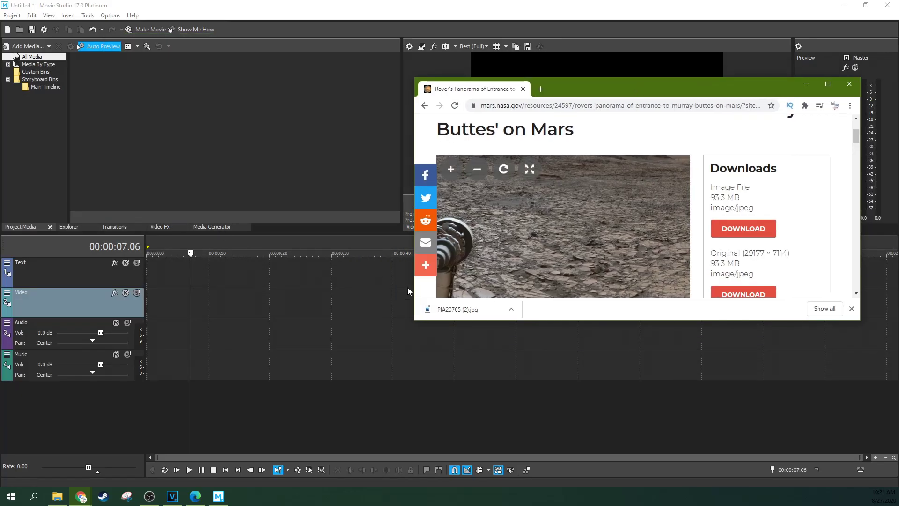
Import PIA20765 (2).jpg and place it on the Video track starting at 0, then preview it.
{"action": "left_click_drag", "start_coordinate": [448, 309], "coordinate": [121, 161]}
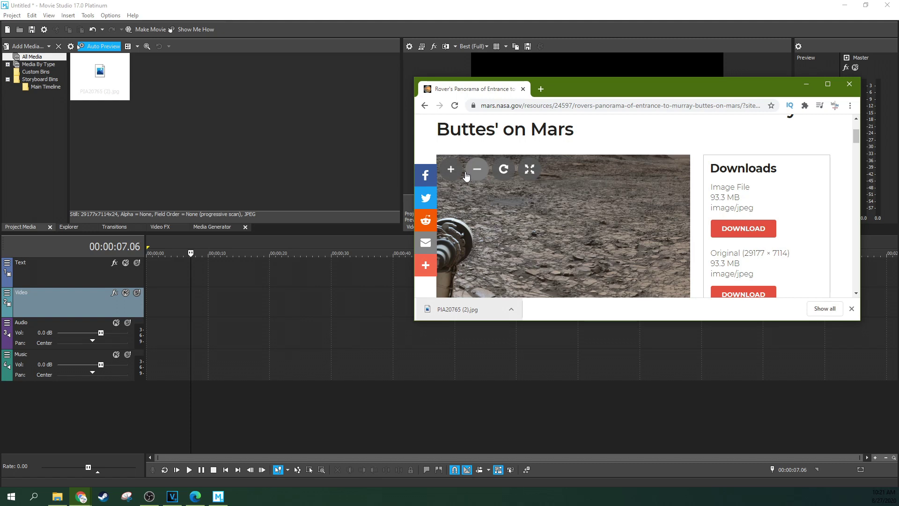
{"action": "left_click", "coordinate": [810, 87]}
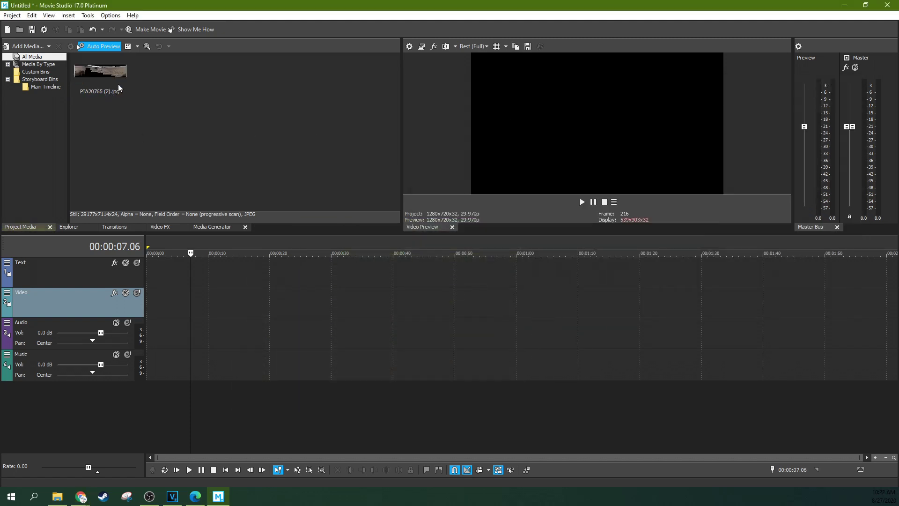
{"action": "left_click_drag", "start_coordinate": [119, 88], "coordinate": [164, 309]}
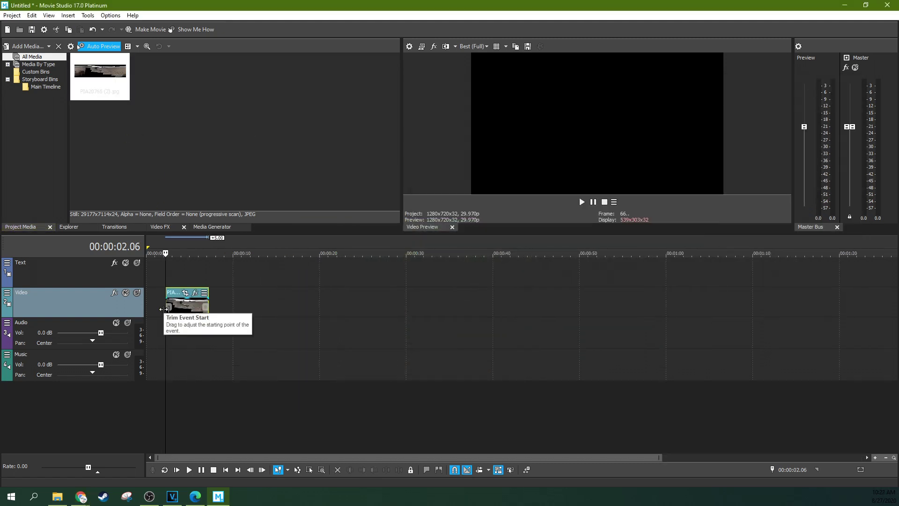
{"action": "scroll", "coordinate": [164, 309], "scroll_direction": "up", "scroll_amount": 2}
{"action": "left_click_drag", "start_coordinate": [217, 315], "coordinate": [178, 307]}
{"action": "left_click", "coordinate": [164, 307]}
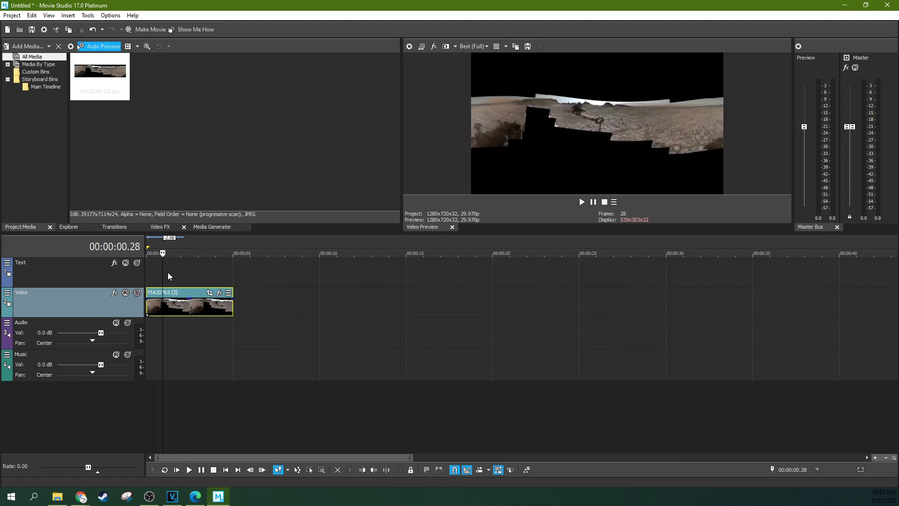
{"action": "left_click", "coordinate": [70, 276]}
{"action": "scroll", "coordinate": [287, 244], "scroll_direction": "up", "scroll_amount": 2}
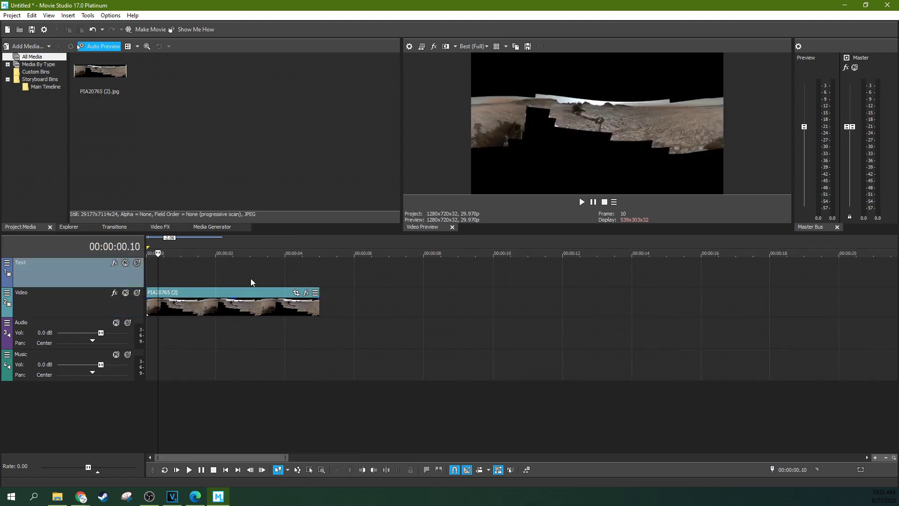
{"action": "left_click", "coordinate": [258, 282]}
{"action": "left_click", "coordinate": [582, 201]}
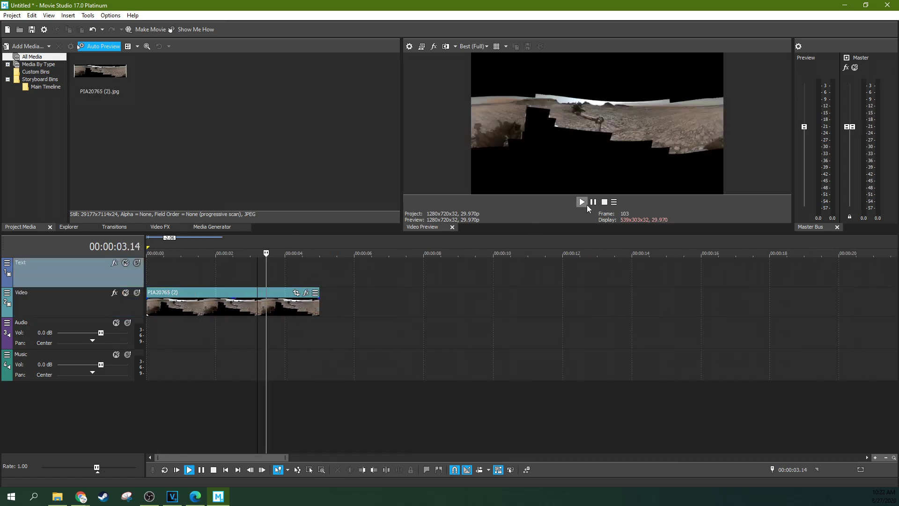
{"action": "left_click", "coordinate": [202, 300]}
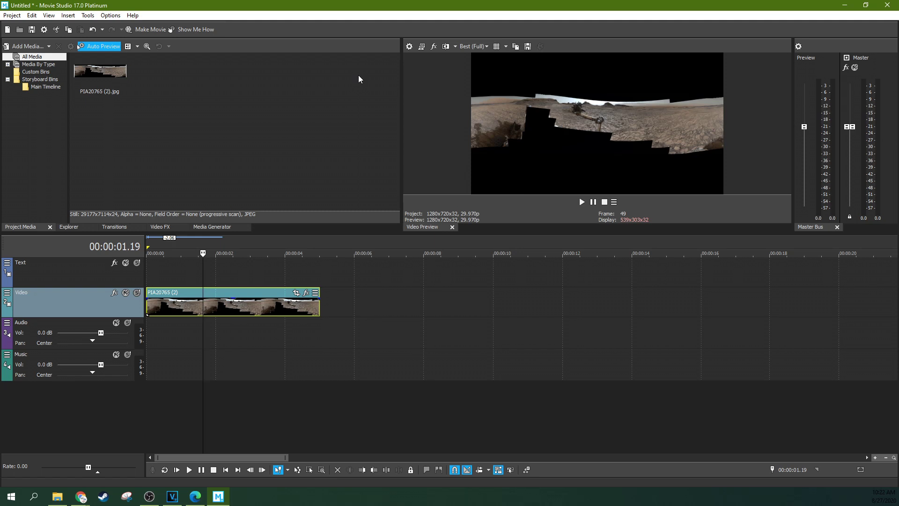
Enable 360 Output in Project Properties and look around the 360° preview.
{"action": "left_click", "coordinate": [414, 52]}
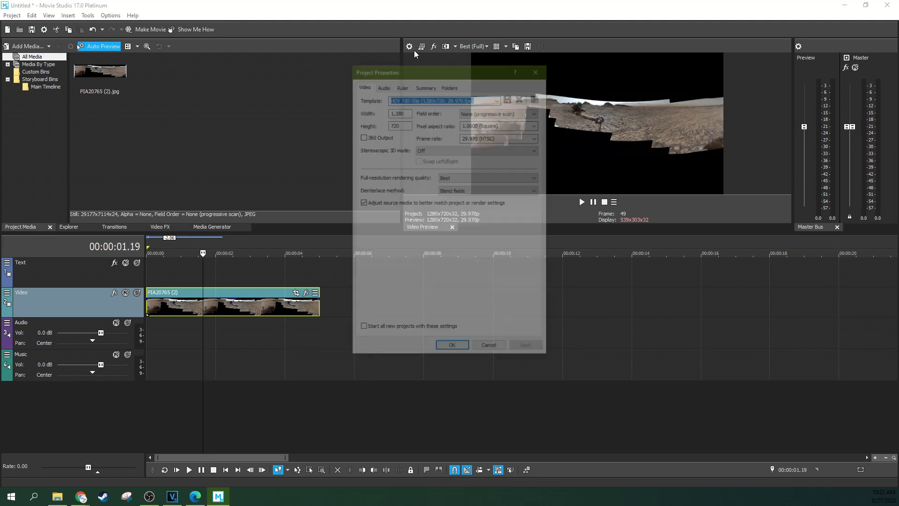
{"action": "left_click", "coordinate": [362, 137]}
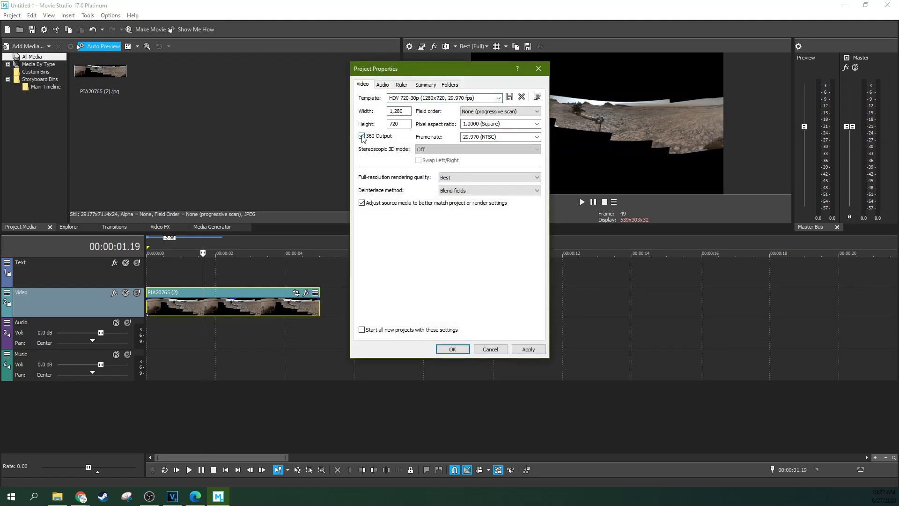
{"action": "left_click", "coordinate": [528, 349]}
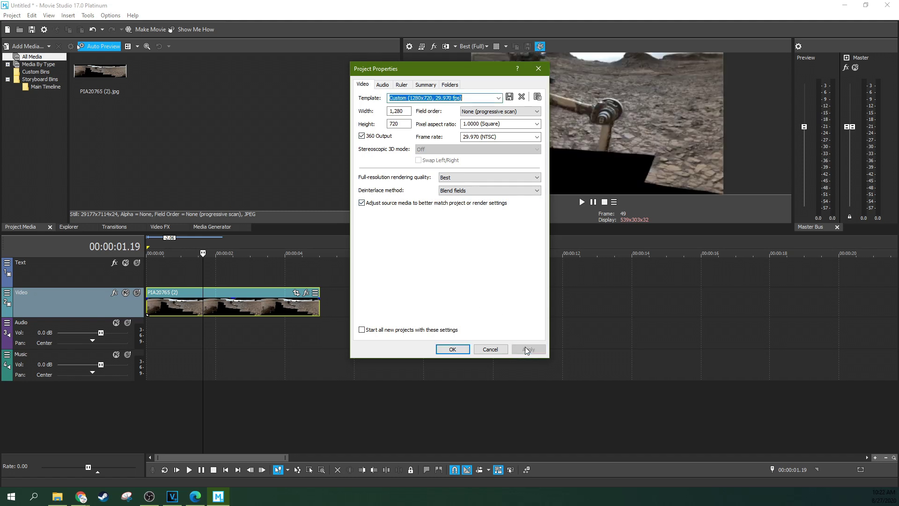
{"action": "left_click", "coordinate": [451, 350]}
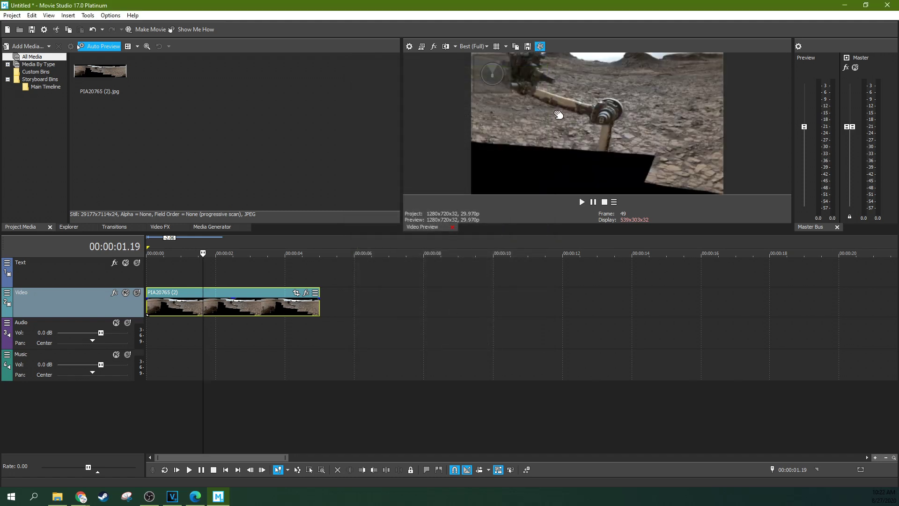
{"action": "left_click_drag", "start_coordinate": [557, 113], "coordinate": [545, 83]}
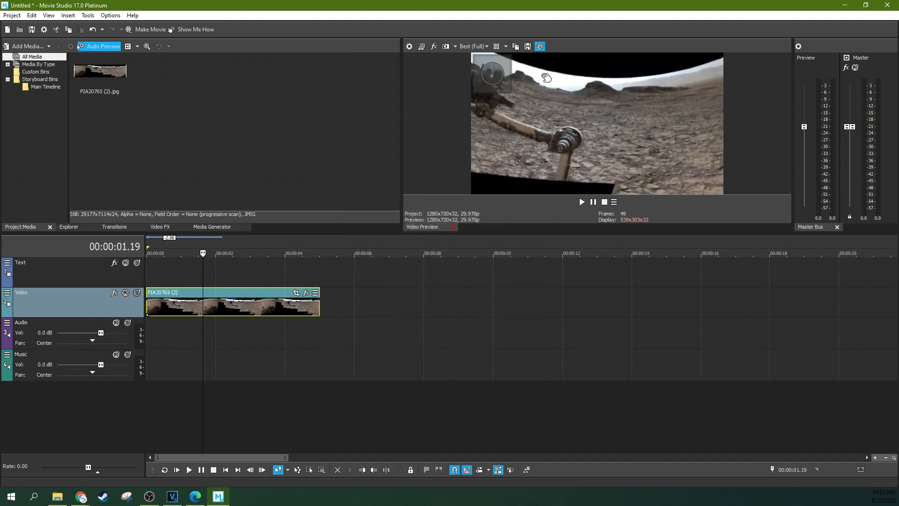
Toggle 360 Mode off and on, enlarge the preview, and turn the view toward the rover and horizon.
{"action": "left_click", "coordinate": [540, 47]}
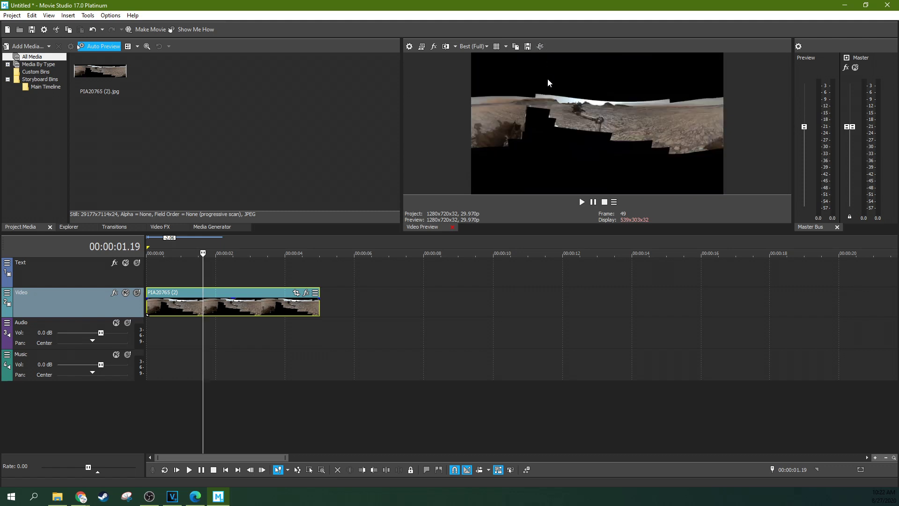
{"action": "left_click", "coordinate": [540, 47]}
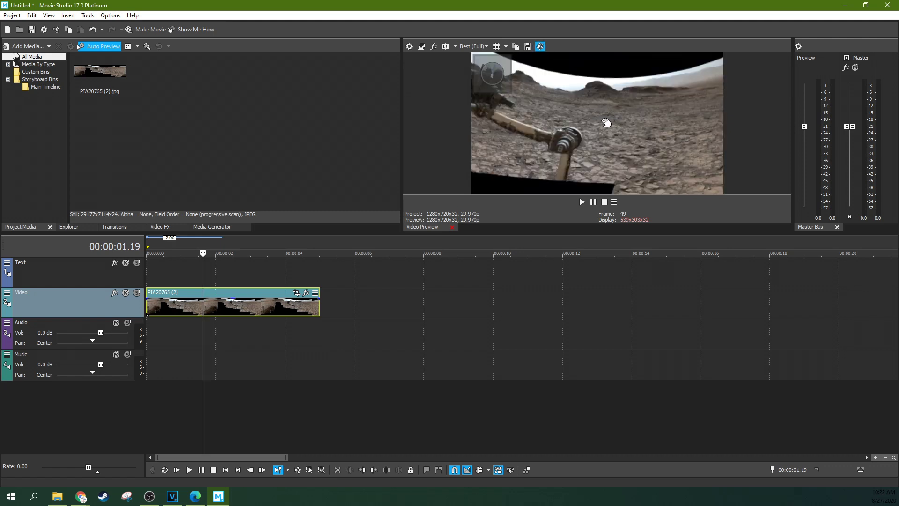
{"action": "left_click_drag", "start_coordinate": [606, 122], "coordinate": [752, 136]}
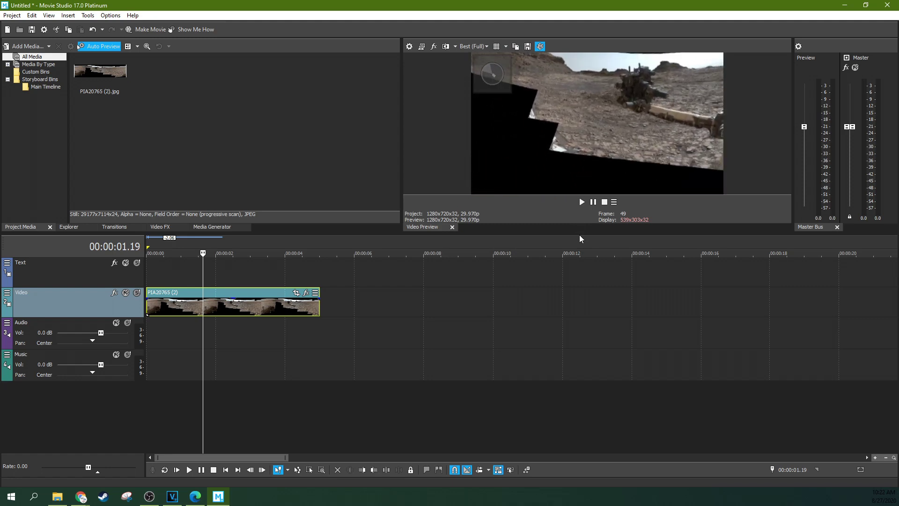
{"action": "left_click_drag", "start_coordinate": [579, 234], "coordinate": [580, 314]}
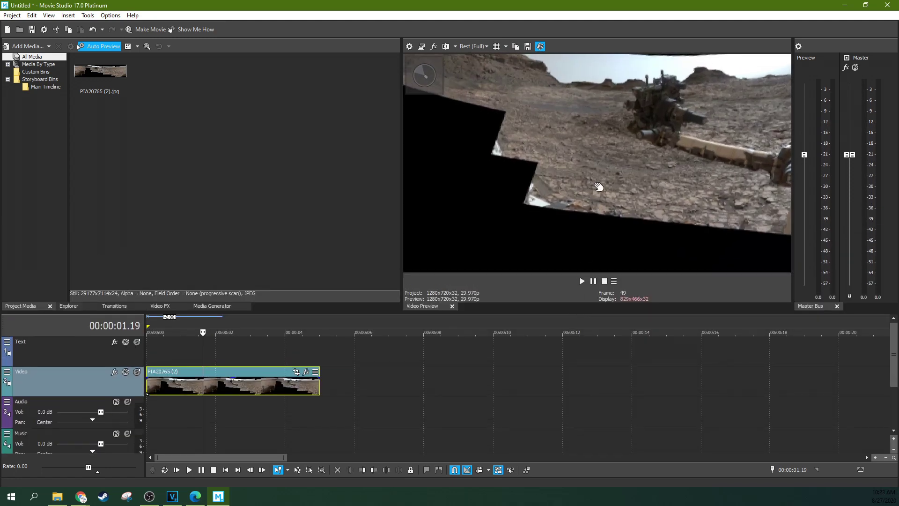
{"action": "left_click_drag", "start_coordinate": [679, 187], "coordinate": [483, 178]}
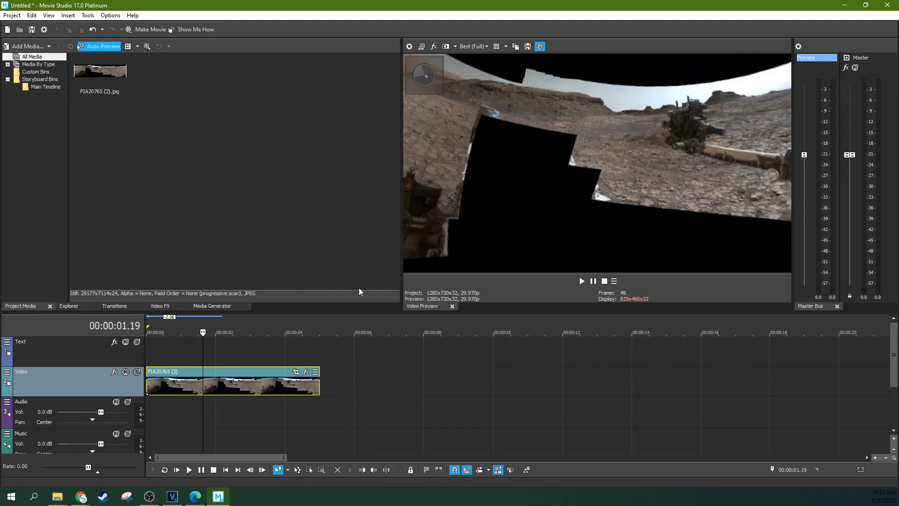
Stretch the panorama clip on the Video track to just past 15 seconds.
{"action": "left_click", "coordinate": [325, 340]}
{"action": "left_click_drag", "start_coordinate": [317, 331], "coordinate": [136, 332]}
{"action": "left_click", "coordinate": [266, 376]}
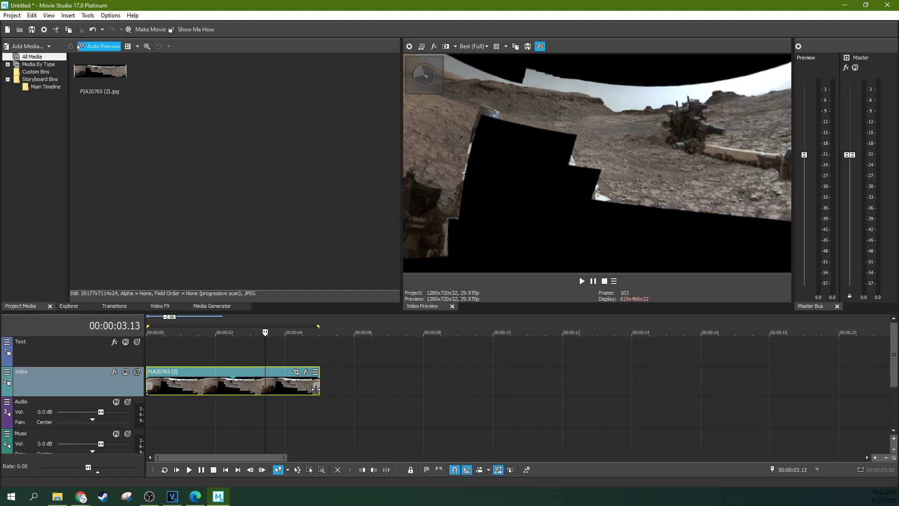
{"action": "left_click_drag", "start_coordinate": [315, 390], "coordinate": [633, 371]}
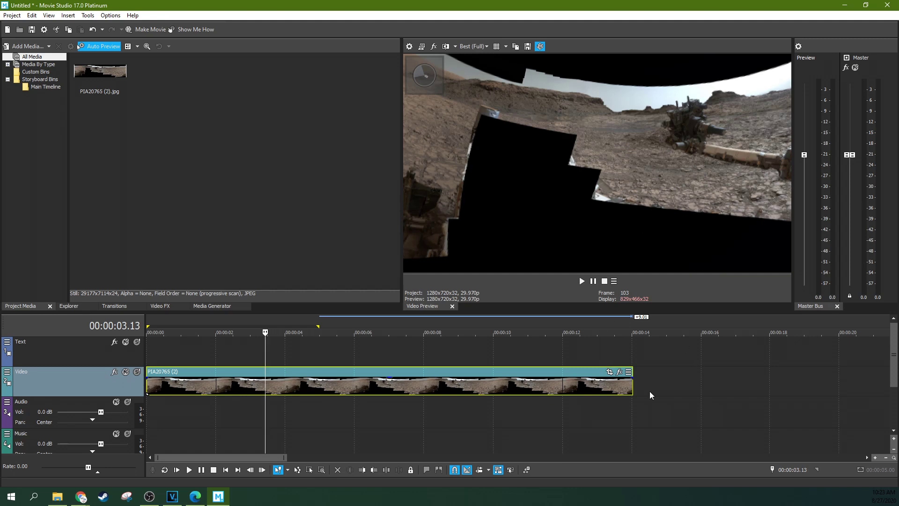
{"action": "scroll", "coordinate": [640, 409], "scroll_direction": "down", "scroll_amount": 3}
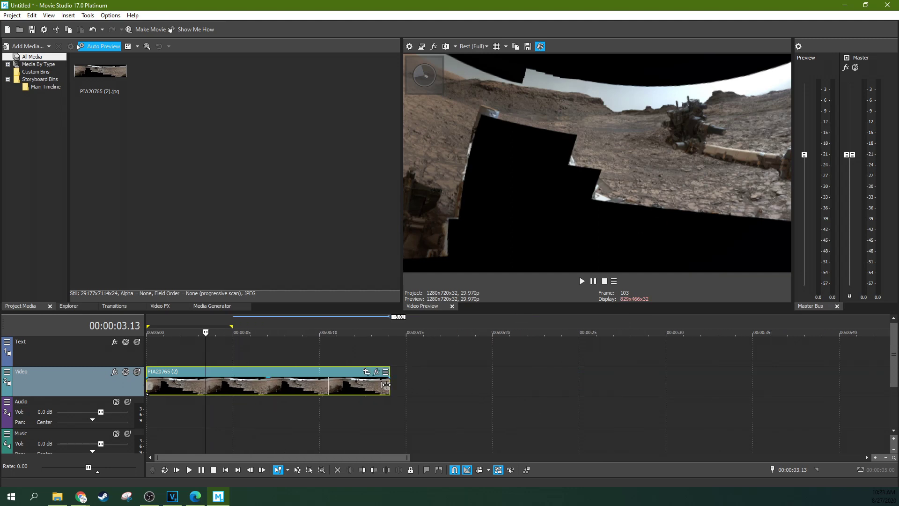
{"action": "left_click_drag", "start_coordinate": [385, 384], "coordinate": [404, 383]}
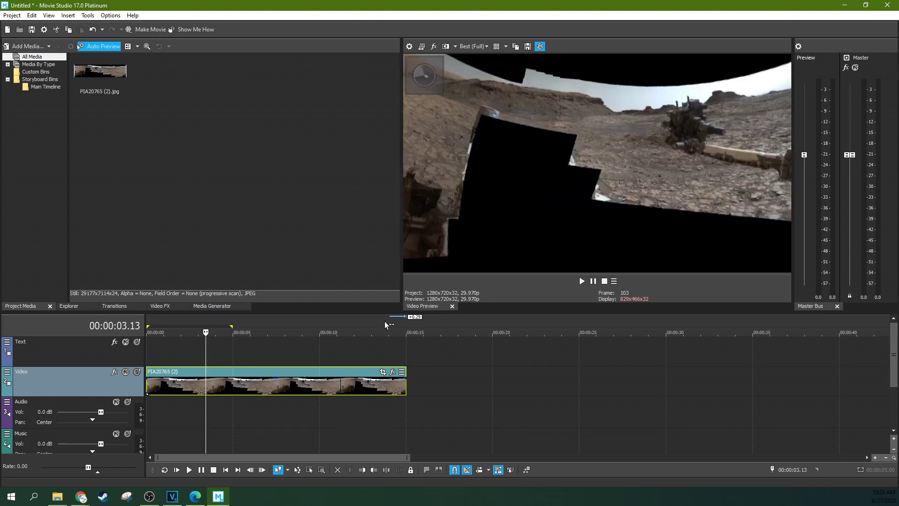
Set a time selection from 00:00:00 to exactly 00:00:15.00.
{"action": "left_click_drag", "start_coordinate": [413, 323], "coordinate": [141, 336]}
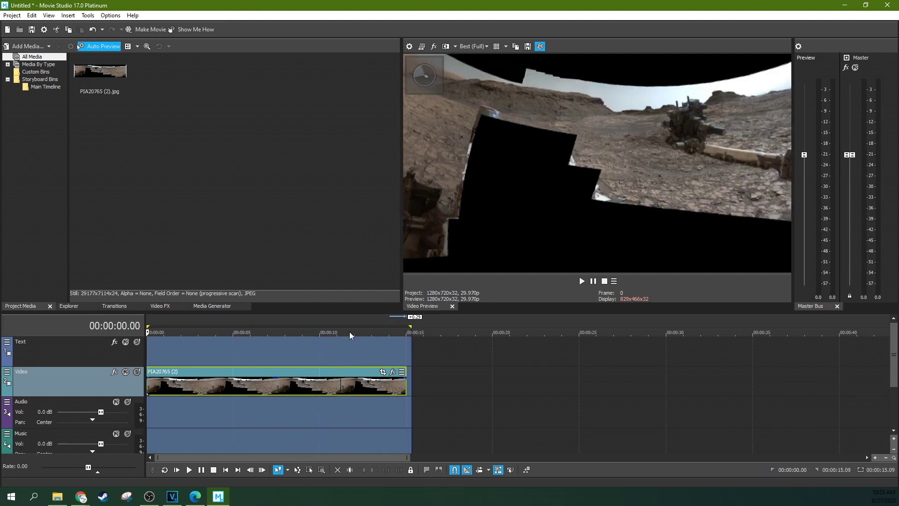
{"action": "left_click_drag", "start_coordinate": [409, 327], "coordinate": [401, 326]}
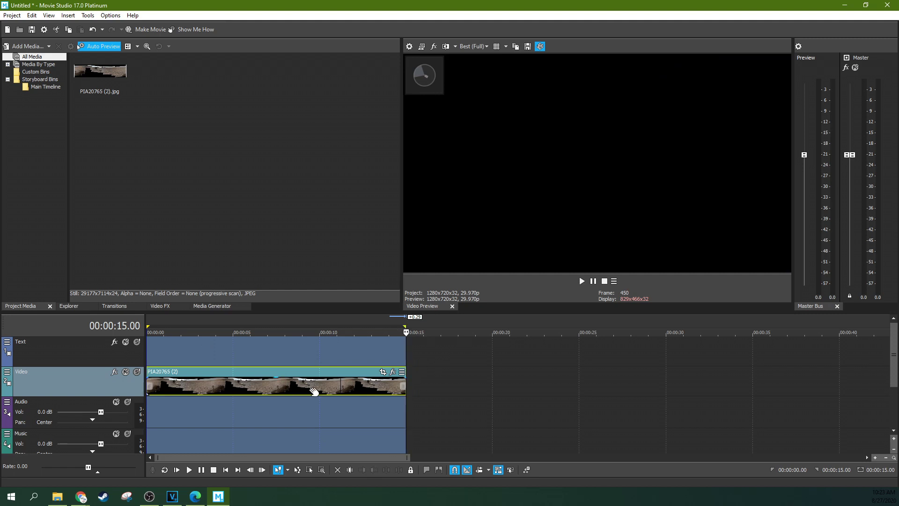
{"action": "left_click", "coordinate": [11, 15]}
In Render As, choose the MAGIX AVC/AAC MP4 output format.
{"action": "left_click", "coordinate": [40, 108]}
{"action": "left_click", "coordinate": [301, 158]}
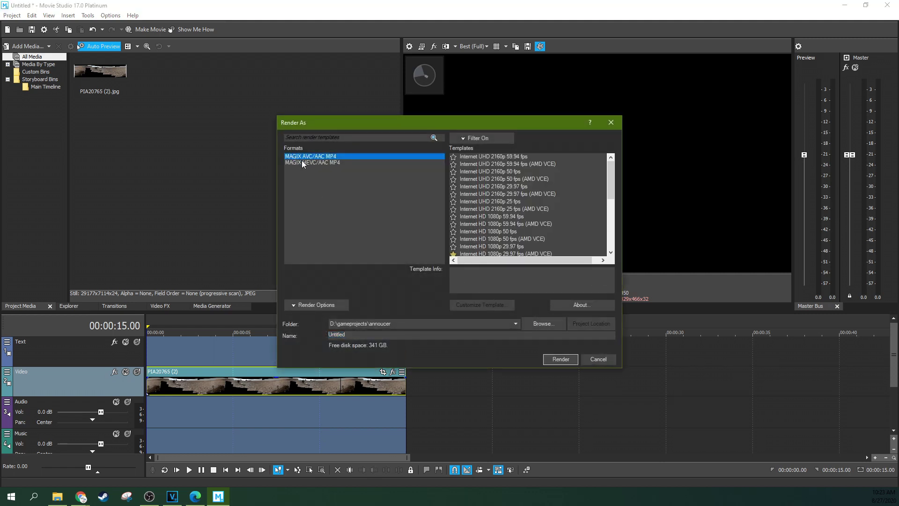
{"action": "left_click", "coordinate": [302, 161]}
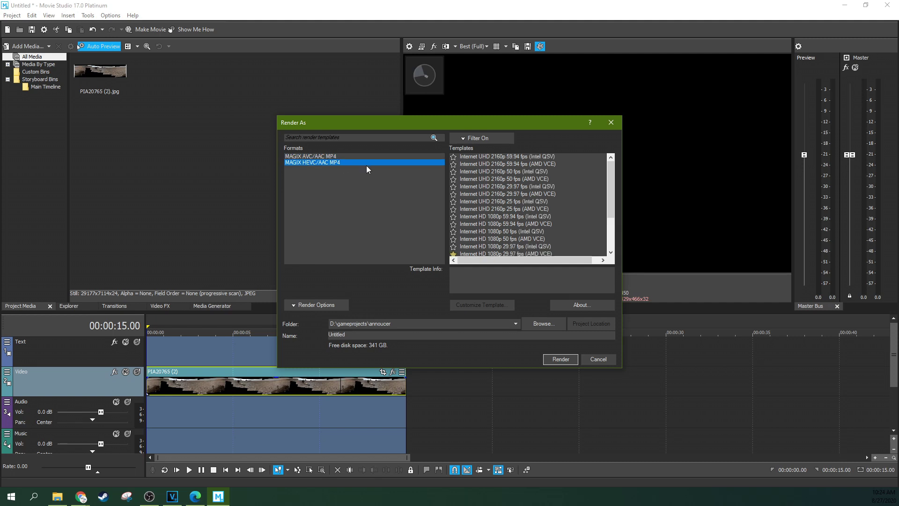
{"action": "left_click", "coordinate": [348, 156]}
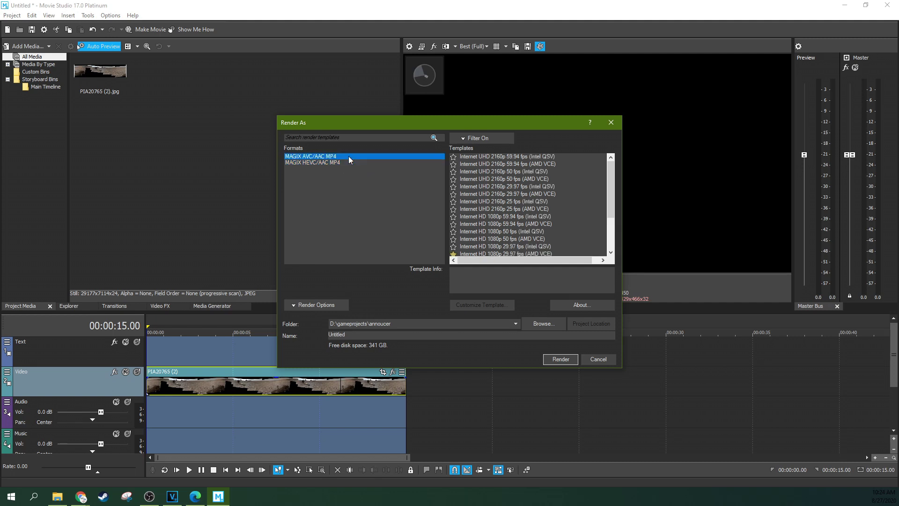
{"action": "left_click", "coordinate": [349, 160]}
{"action": "left_click", "coordinate": [347, 156]}
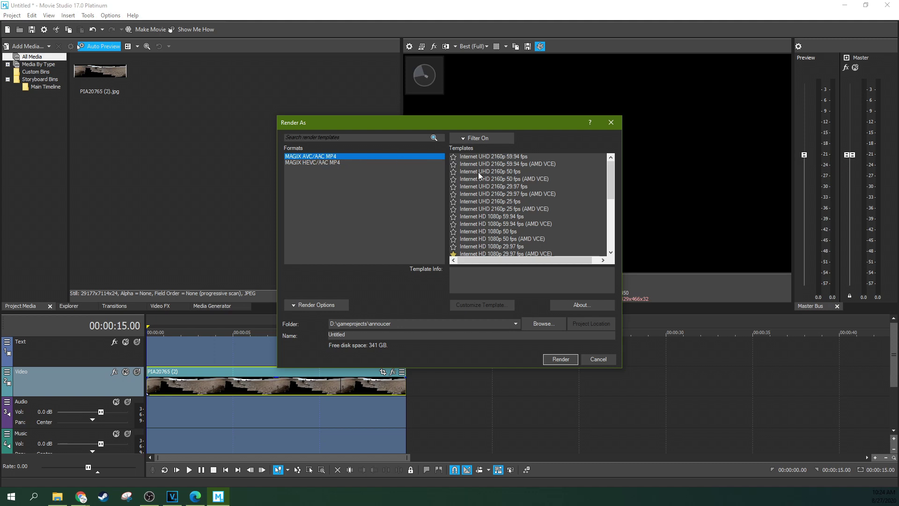
Pick the Internet HD 1080p 29.97 fps (AMD VCE) render template.
{"action": "scroll", "coordinate": [568, 184], "scroll_direction": "down", "scroll_amount": 2}
{"action": "left_click", "coordinate": [499, 209]}
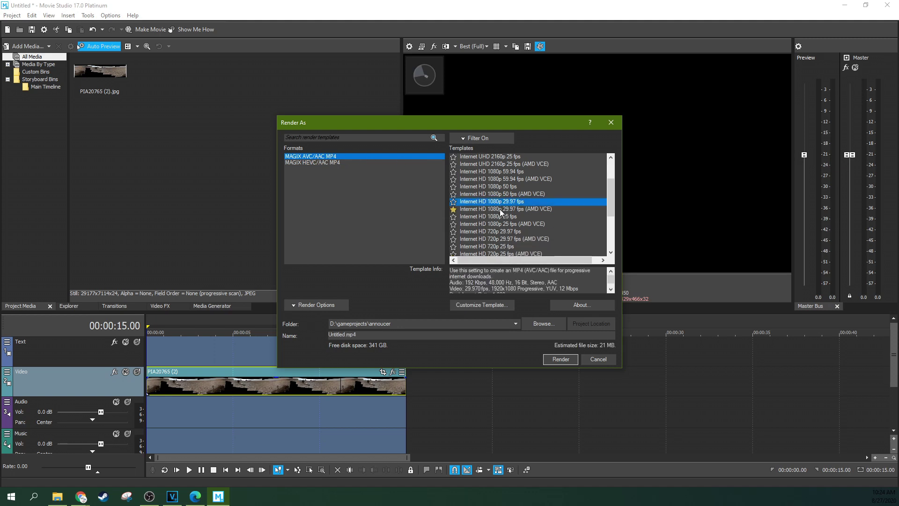
{"action": "scroll", "coordinate": [499, 208], "scroll_direction": "down", "scroll_amount": 1}
{"action": "scroll", "coordinate": [499, 229], "scroll_direction": "up", "scroll_amount": 3}
{"action": "left_click", "coordinate": [499, 226]}
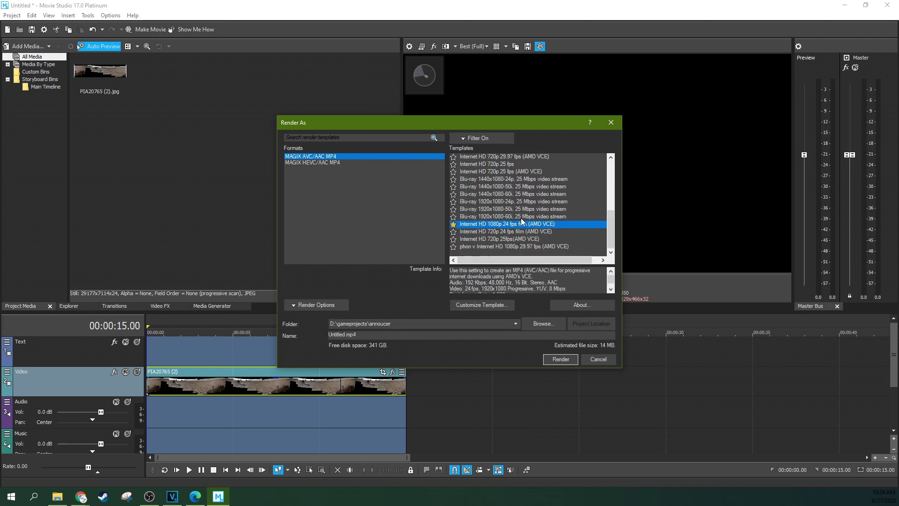
{"action": "scroll", "coordinate": [521, 218], "scroll_direction": "down", "scroll_amount": 5}
{"action": "scroll", "coordinate": [520, 218], "scroll_direction": "up", "scroll_amount": 1}
{"action": "left_click", "coordinate": [501, 171]}
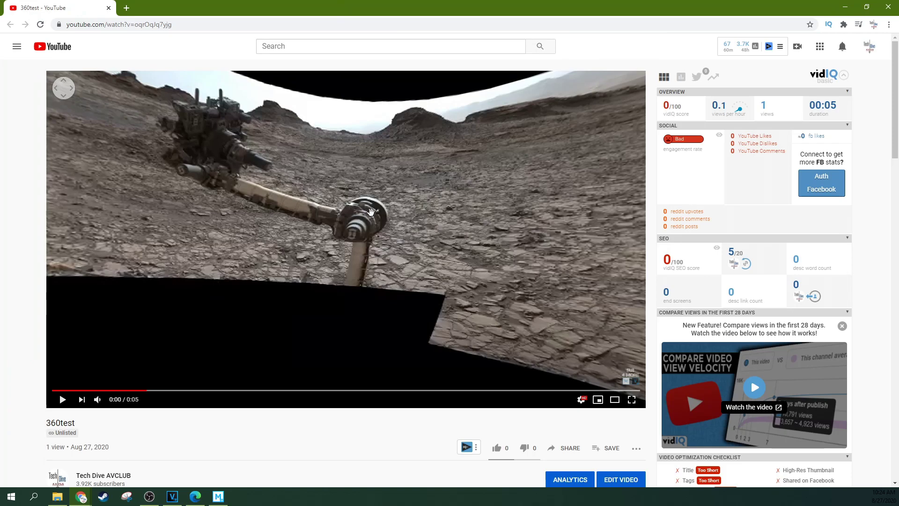
Play the 360test video to 0:02, panning the view toward the rocky ground and horizon.
{"action": "left_click_drag", "start_coordinate": [370, 211], "coordinate": [210, 289]}
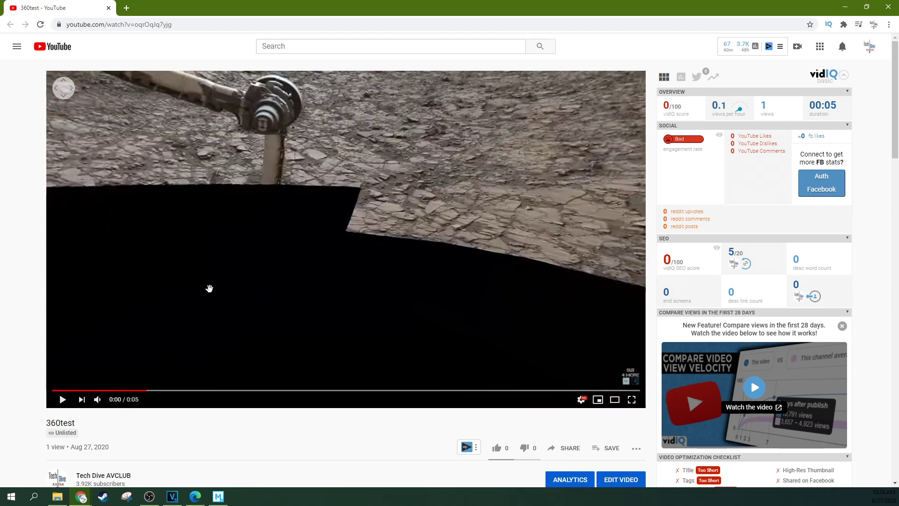
{"action": "left_click", "coordinate": [62, 399]}
{"action": "scroll", "coordinate": [90, 392], "scroll_direction": "down", "scroll_amount": 1}
{"action": "scroll", "coordinate": [123, 322], "scroll_direction": "up", "scroll_amount": 1}
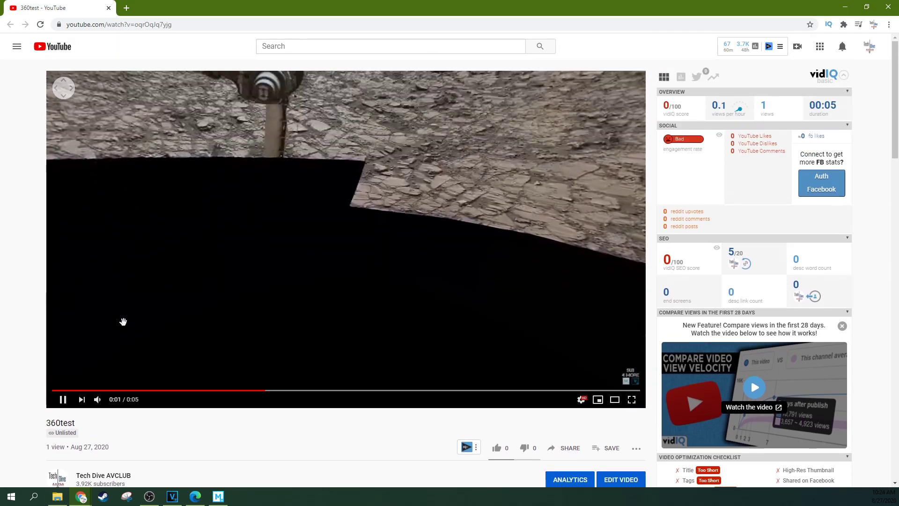
{"action": "left_click_drag", "start_coordinate": [214, 253], "coordinate": [234, 251]}
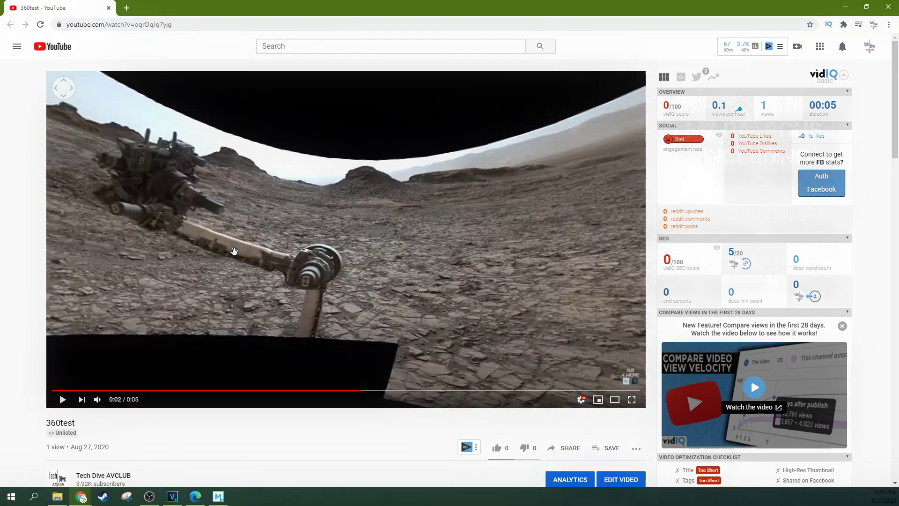